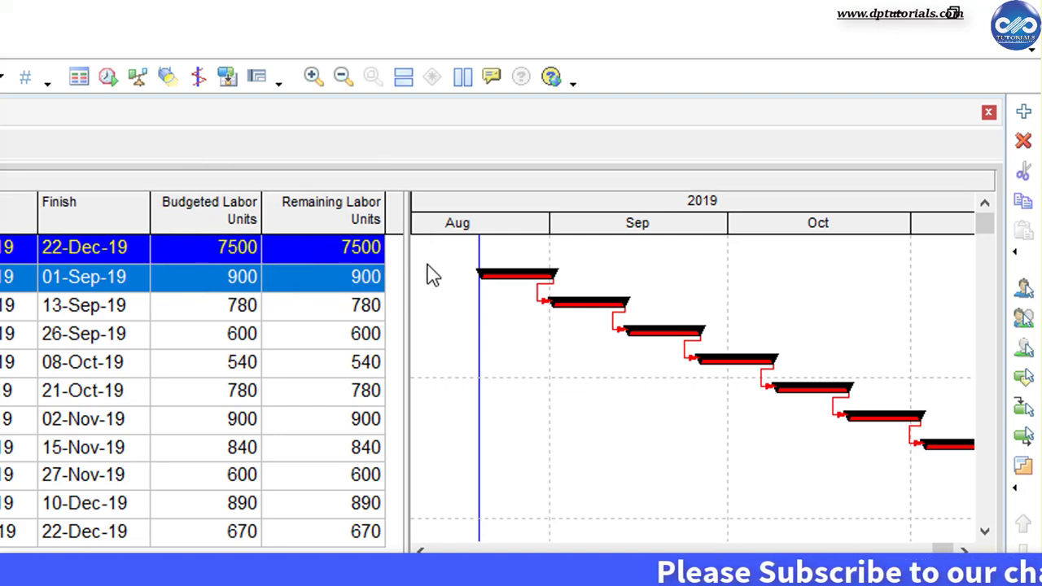
Widen the activity table and confirm EVM-1 budgeted and remaining labor units each total 7500
{"action": "left_click_drag", "start_coordinate": [432, 241], "coordinate": [454, 244]}
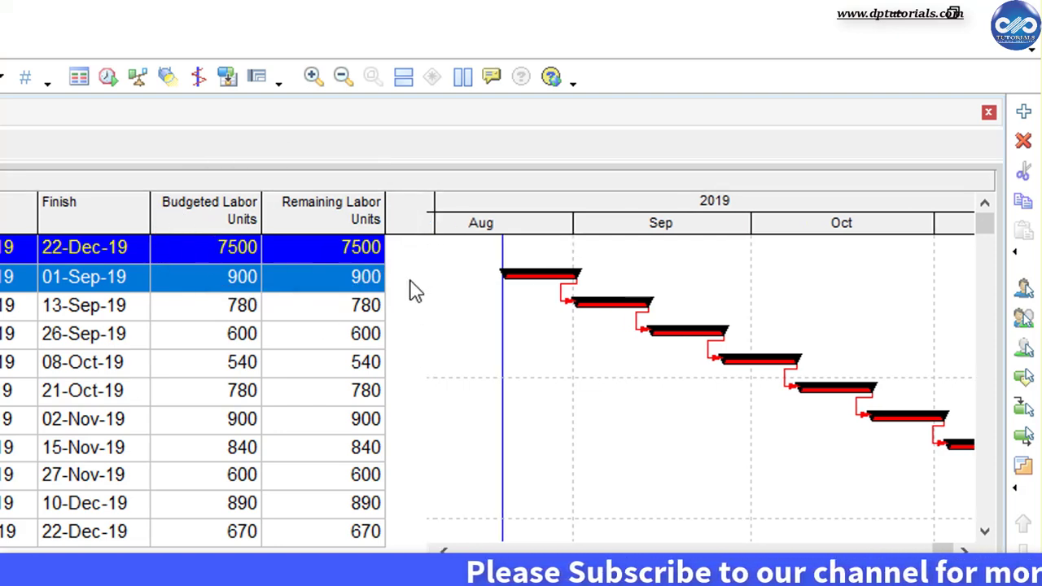
{"action": "left_click", "coordinate": [259, 250]}
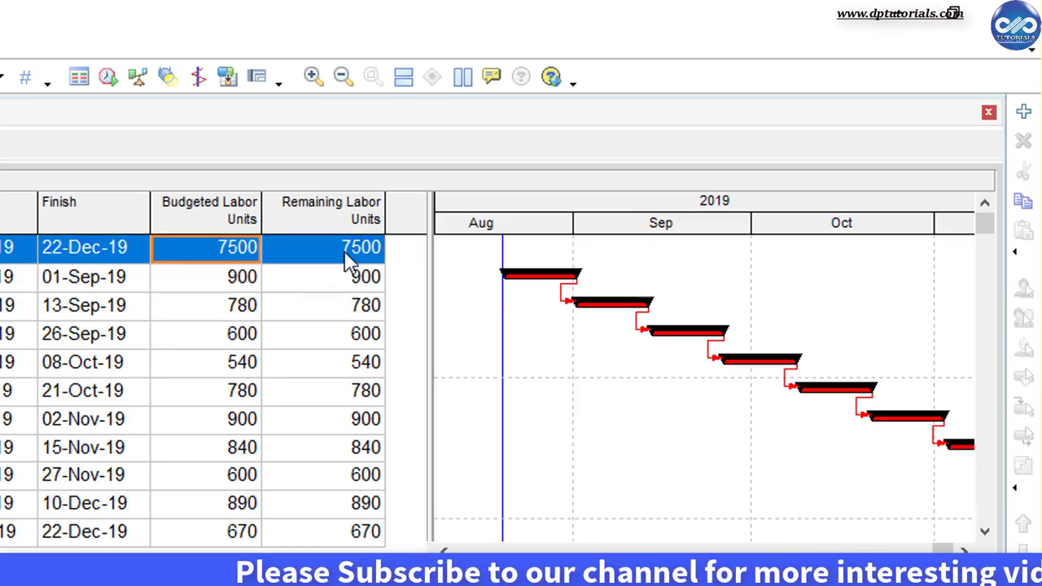
{"action": "left_click", "coordinate": [351, 259]}
{"action": "left_click", "coordinate": [238, 252]}
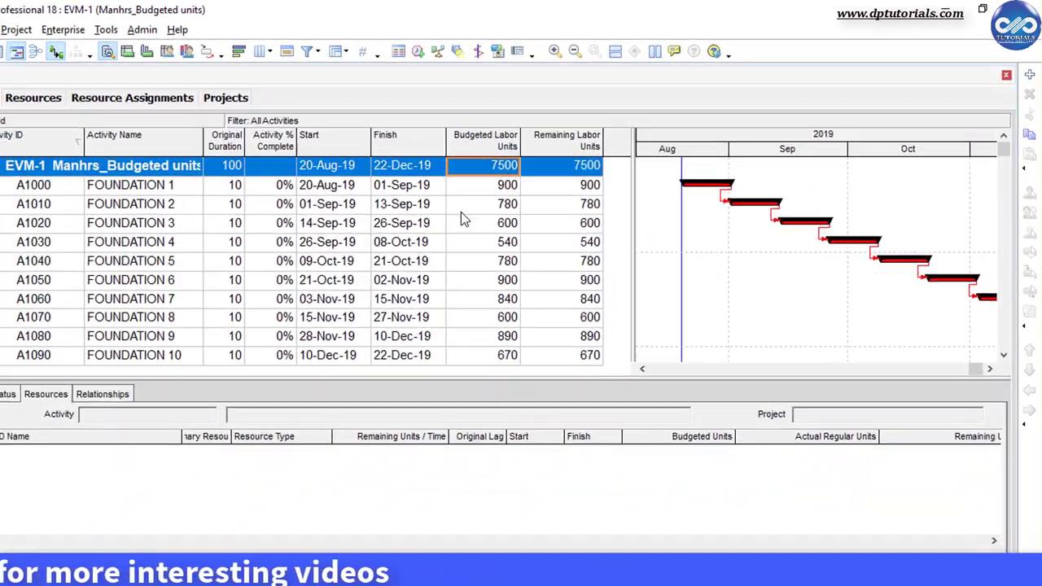
Review the resources assigned to FOUNDATION 2 through 5, then select the EVM-1 row and open Tools
{"action": "left_click", "coordinate": [403, 239]}
{"action": "left_click", "coordinate": [480, 220]}
{"action": "left_click", "coordinate": [485, 234]}
{"action": "left_click", "coordinate": [487, 252]}
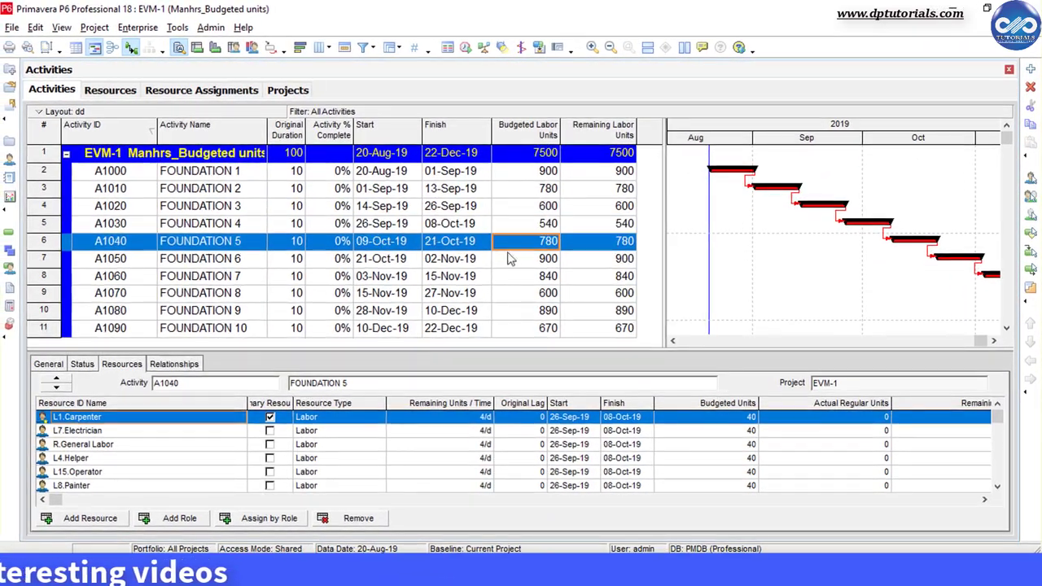
{"action": "left_click", "coordinate": [525, 152]}
{"action": "left_click", "coordinate": [177, 27]}
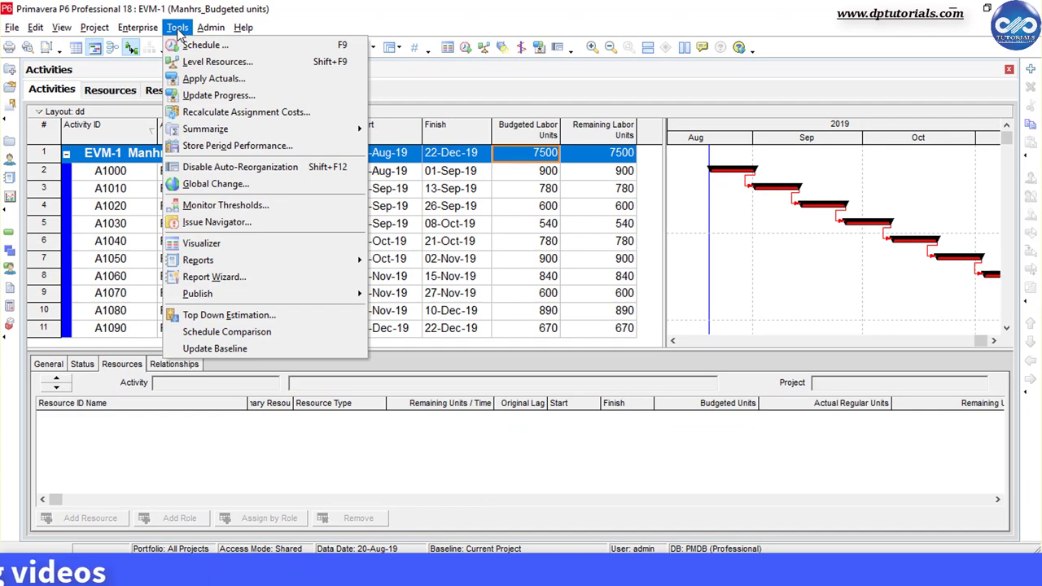
Create a new global change, (Global Change)21, and bring up its subject area choices
{"action": "left_click", "coordinate": [342, 191]}
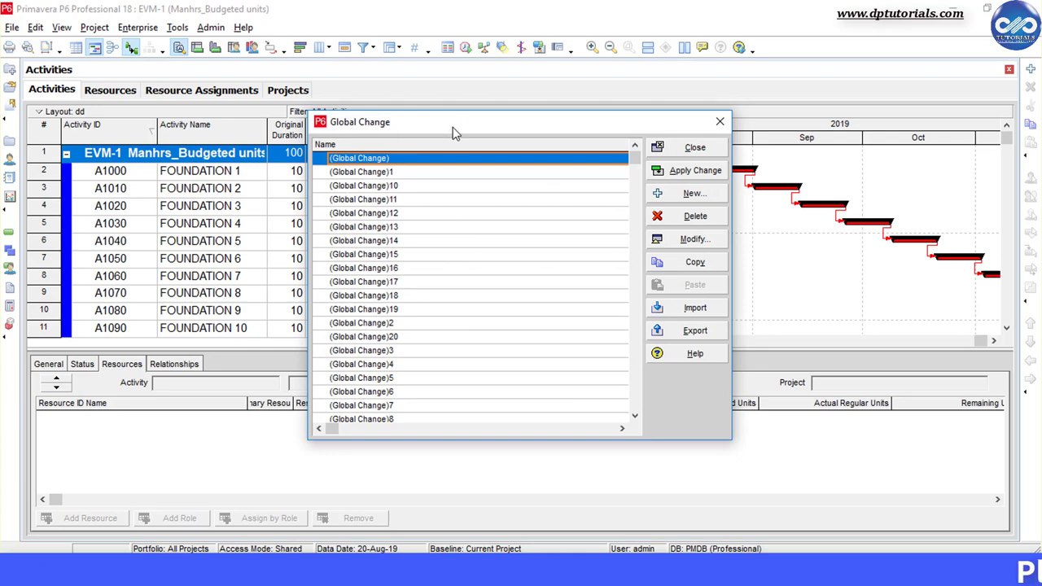
{"action": "left_click_drag", "start_coordinate": [454, 133], "coordinate": [228, 125]}
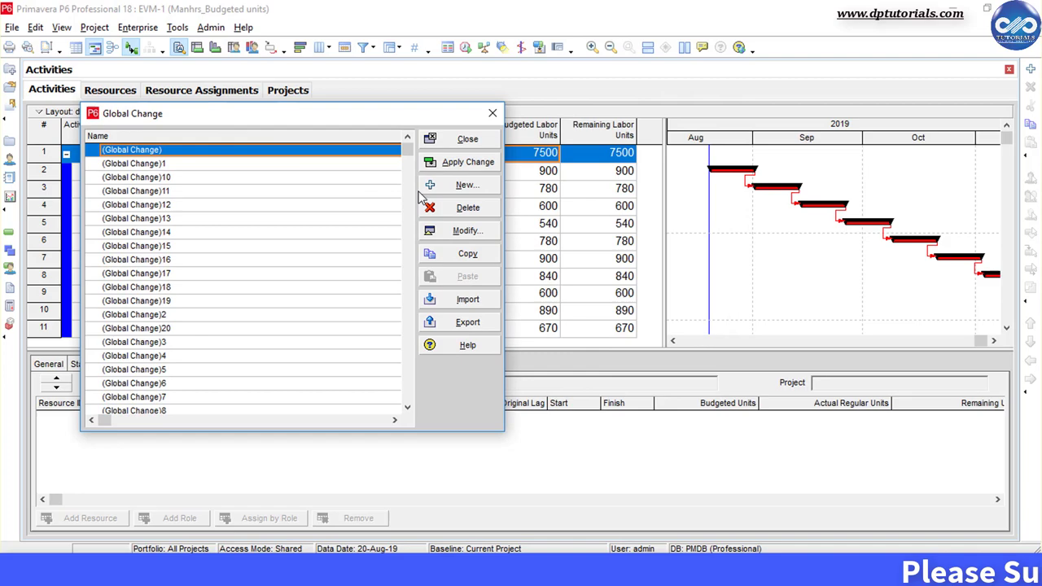
{"action": "left_click", "coordinate": [464, 186]}
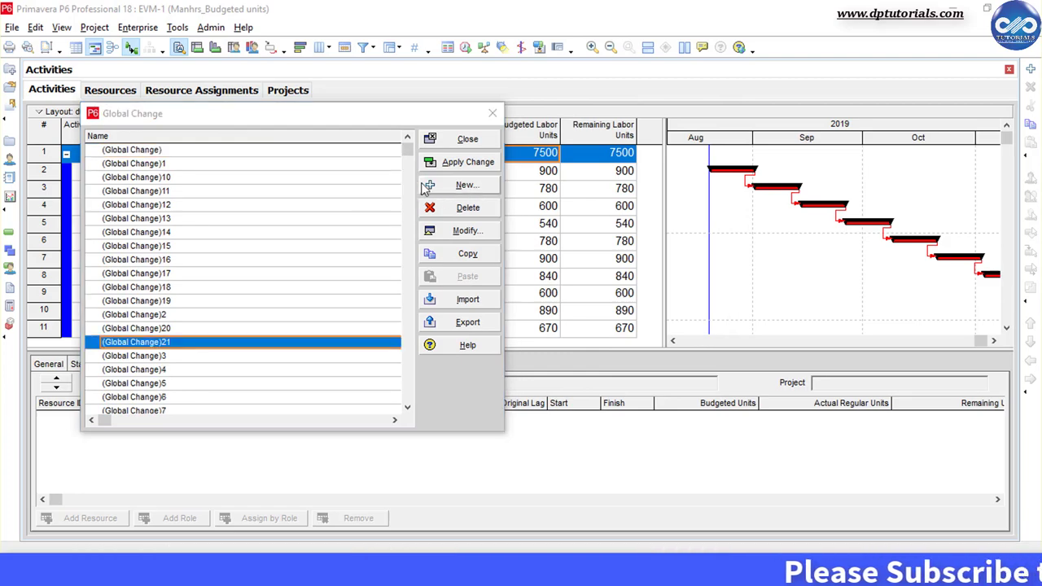
{"action": "left_click_drag", "start_coordinate": [325, 100], "coordinate": [186, 91]}
{"action": "left_click", "coordinate": [208, 144]}
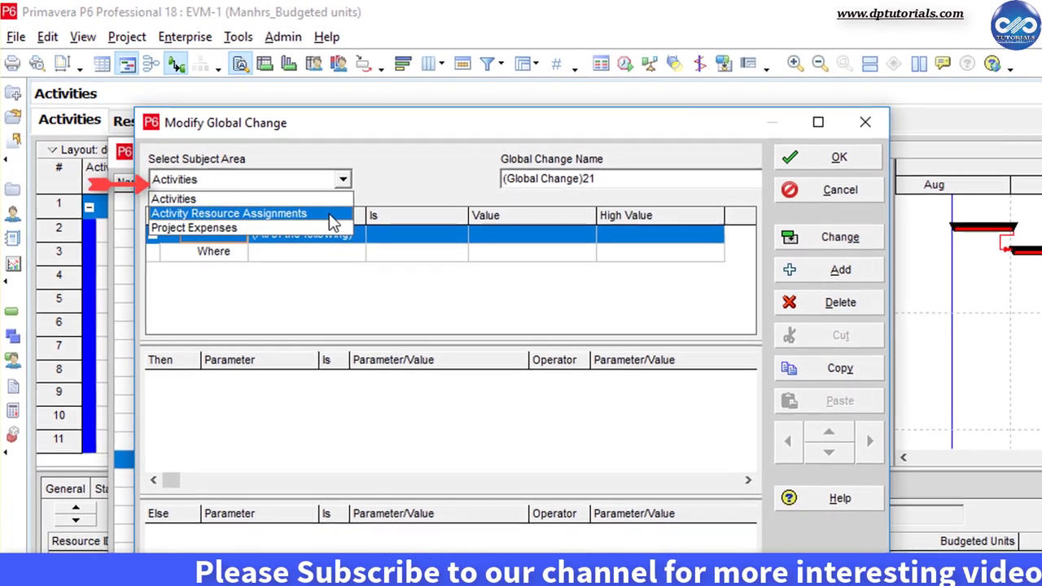
Target Activity Resource Assignments and name the global change 'Resource Ramup'
{"action": "left_click", "coordinate": [318, 207]}
{"action": "left_click_drag", "start_coordinate": [607, 179], "coordinate": [493, 177]}
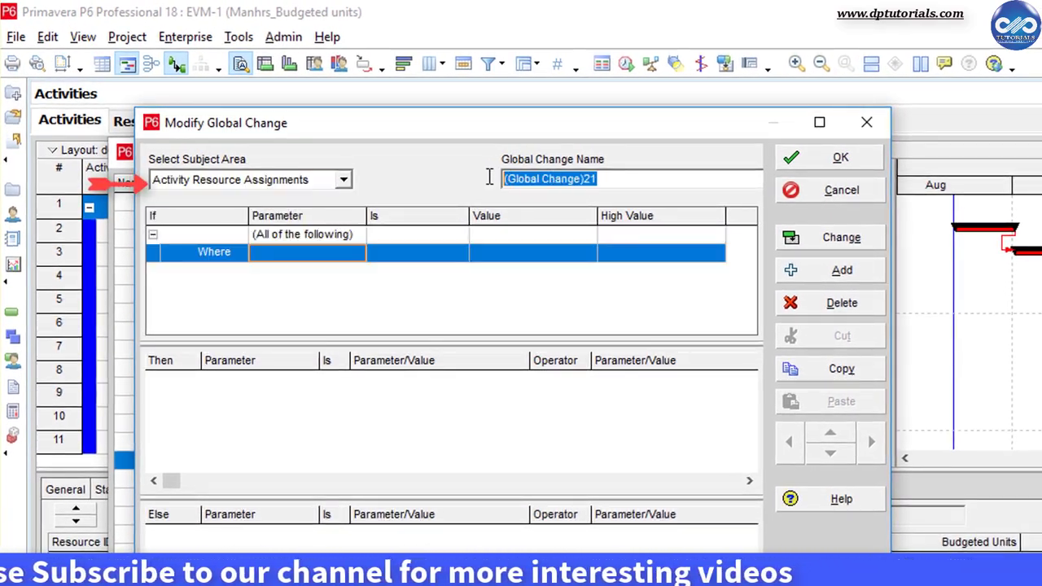
{"action": "type", "text": "Resou"}
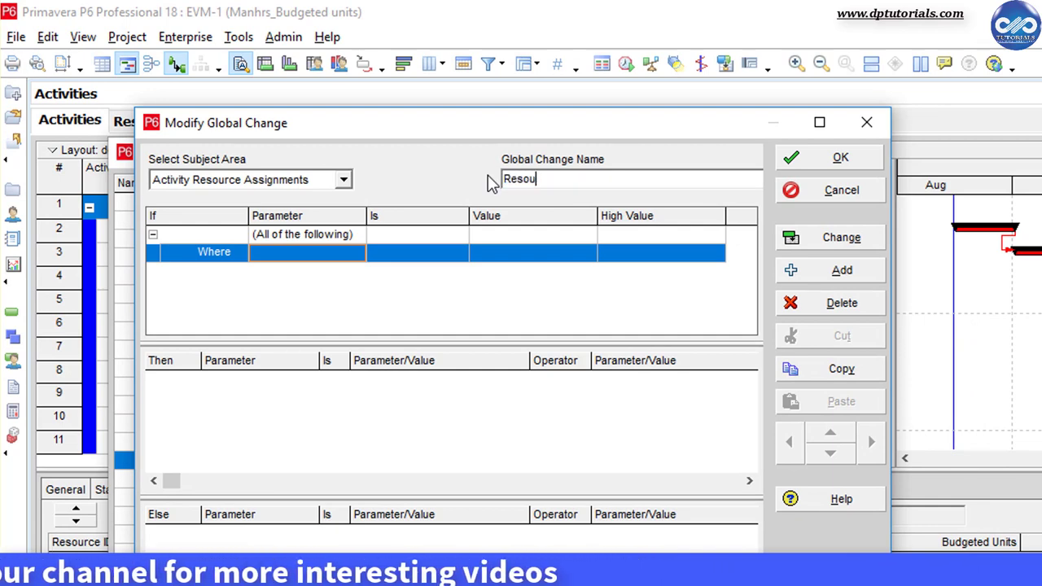
{"action": "type", "text": "rce Ramup"}
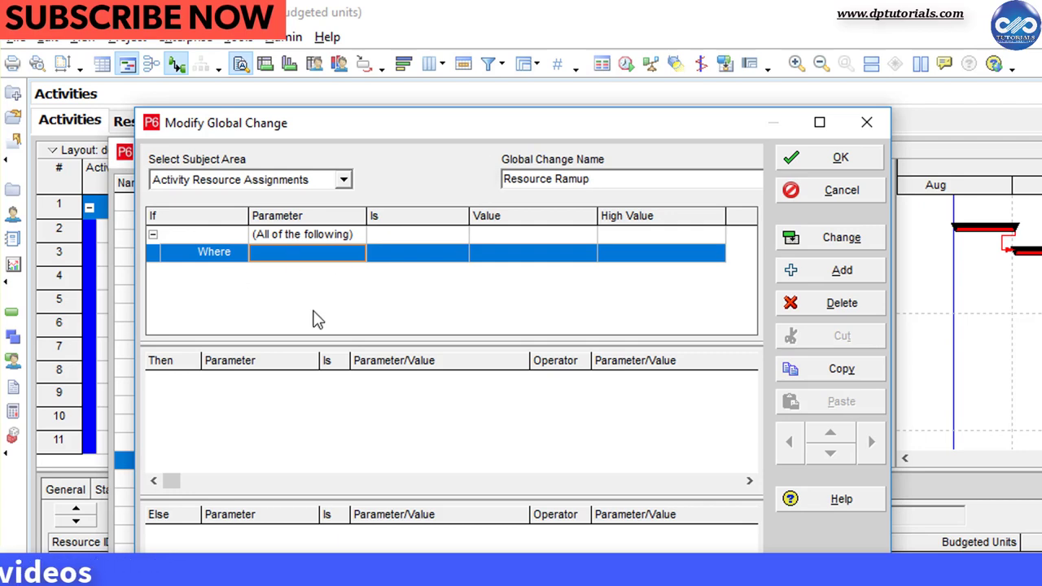
Add a Where condition on the Resource ID Name parameter
{"action": "left_click", "coordinate": [357, 258]}
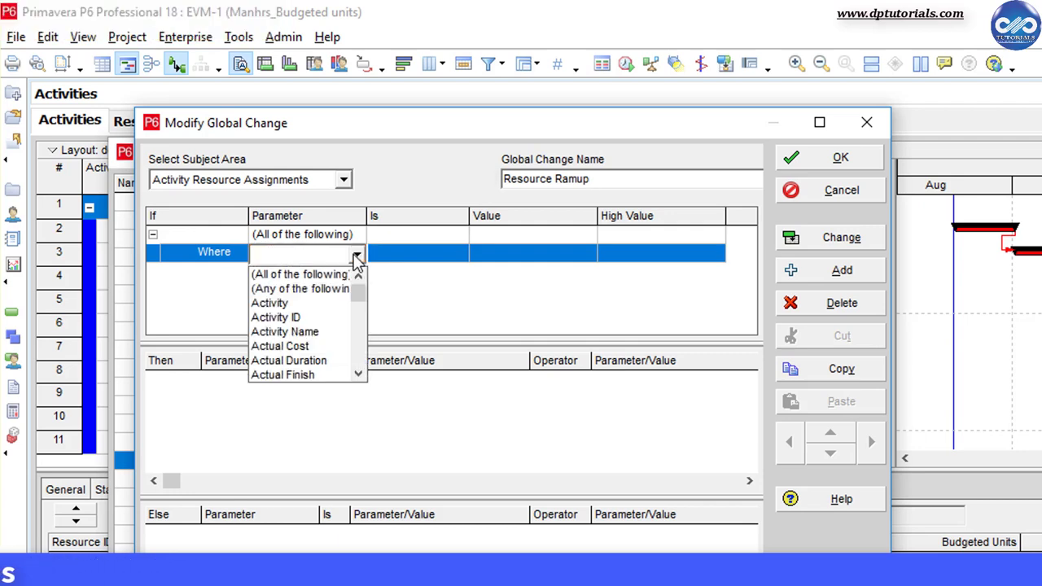
{"action": "key", "text": "r"}
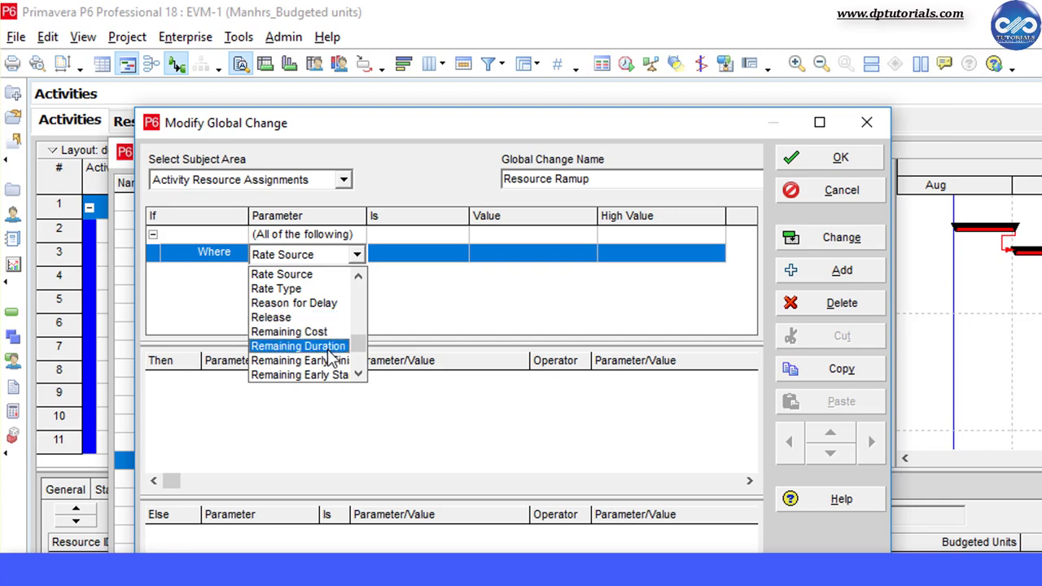
{"action": "scroll", "coordinate": [332, 355], "scroll_direction": "down", "scroll_amount": 3}
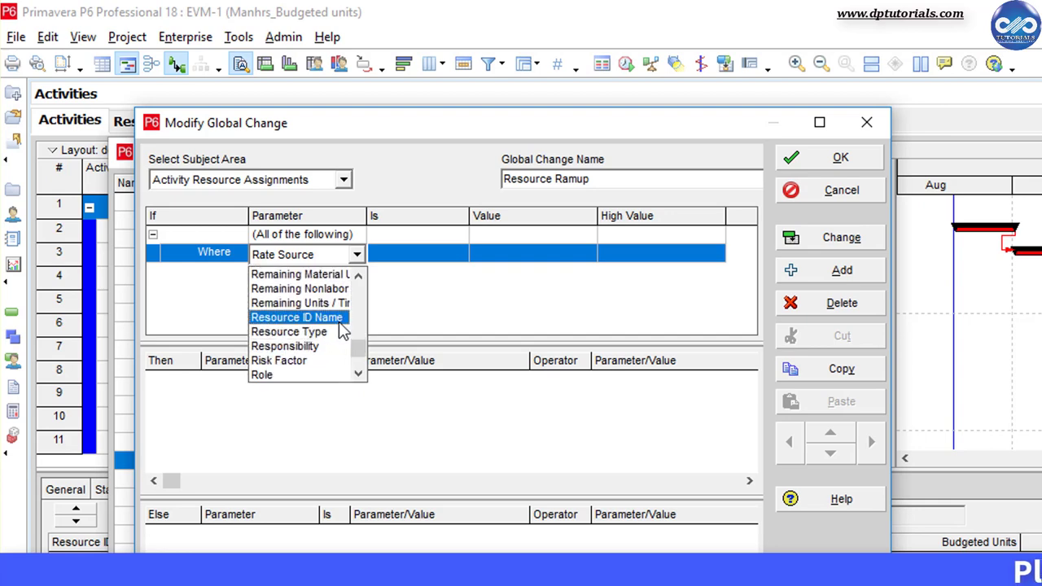
{"action": "left_click", "coordinate": [337, 322]}
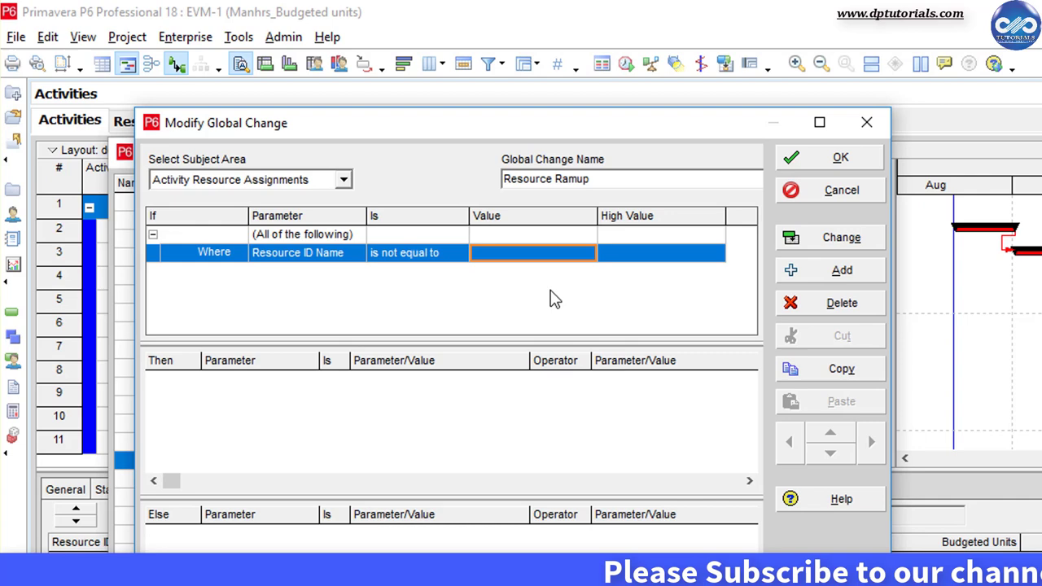
Add a Then action row that changes Budgeted Units / Time
{"action": "left_click", "coordinate": [540, 428]}
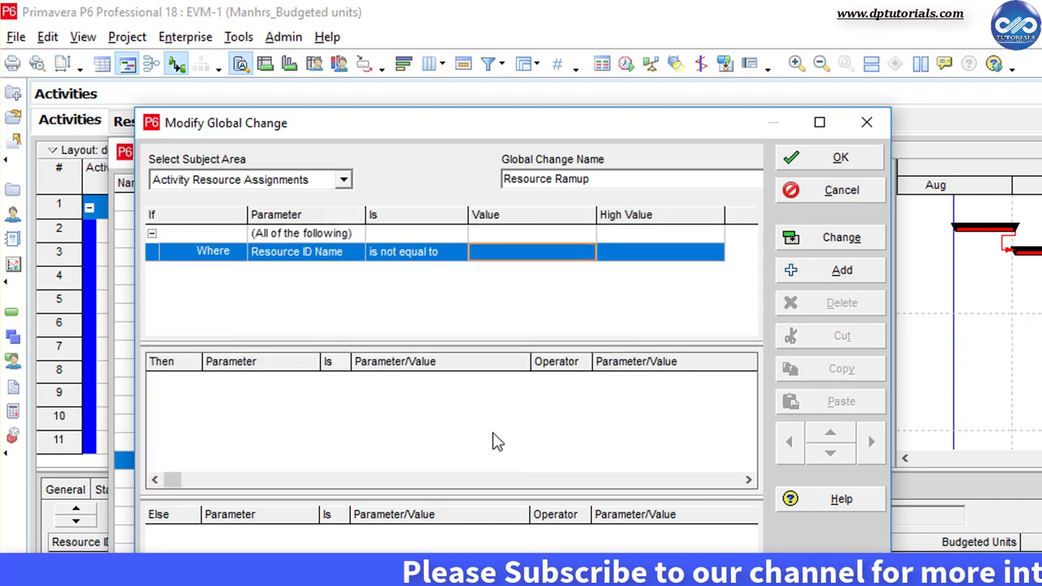
{"action": "left_click", "coordinate": [818, 275]}
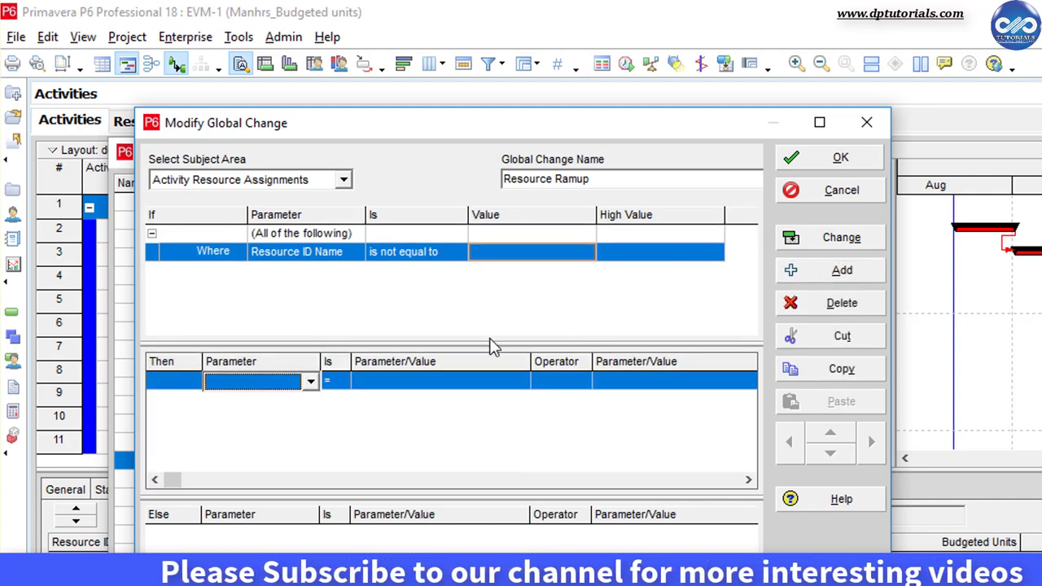
{"action": "left_click", "coordinate": [311, 382]}
{"action": "key", "text": "b"}
{"action": "scroll", "coordinate": [296, 435], "scroll_direction": "down", "scroll_amount": 1}
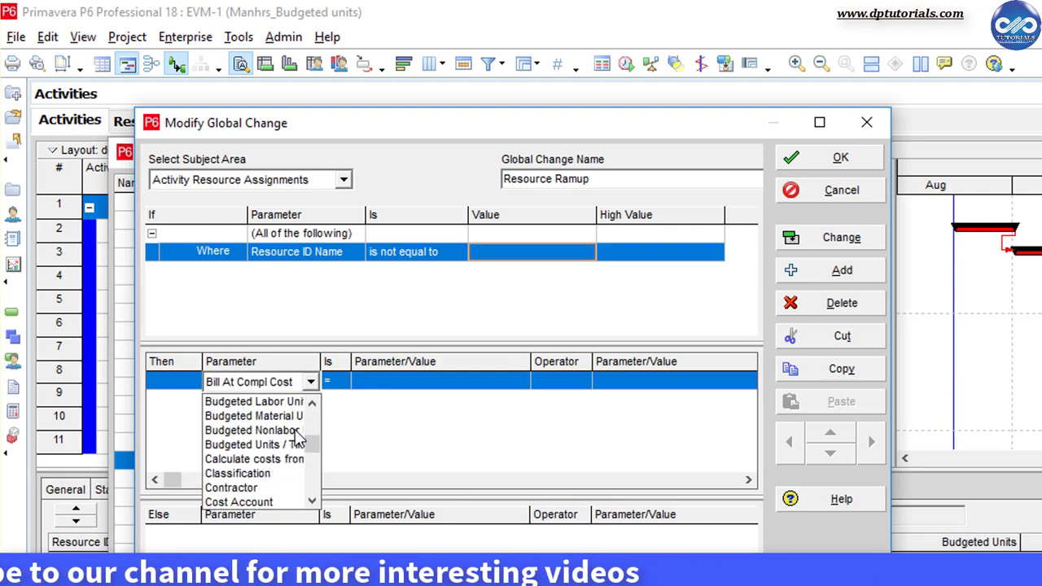
{"action": "left_click", "coordinate": [298, 444]}
Set the new value to Budgeted Units / Time multiplied by a custom 2h/h factor
{"action": "left_click", "coordinate": [404, 384]}
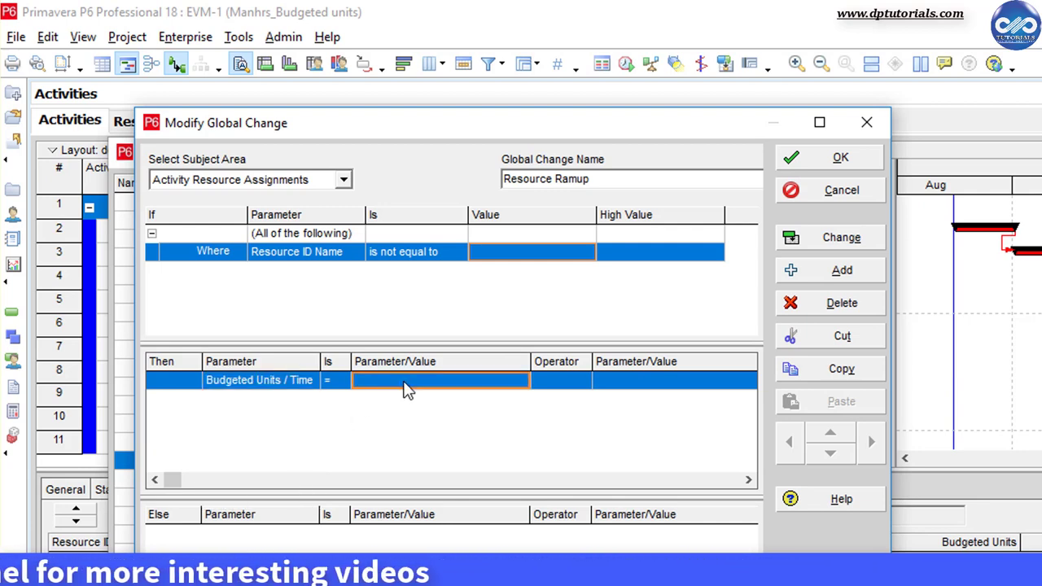
{"action": "left_click", "coordinate": [407, 390]}
{"action": "key", "text": "b"}
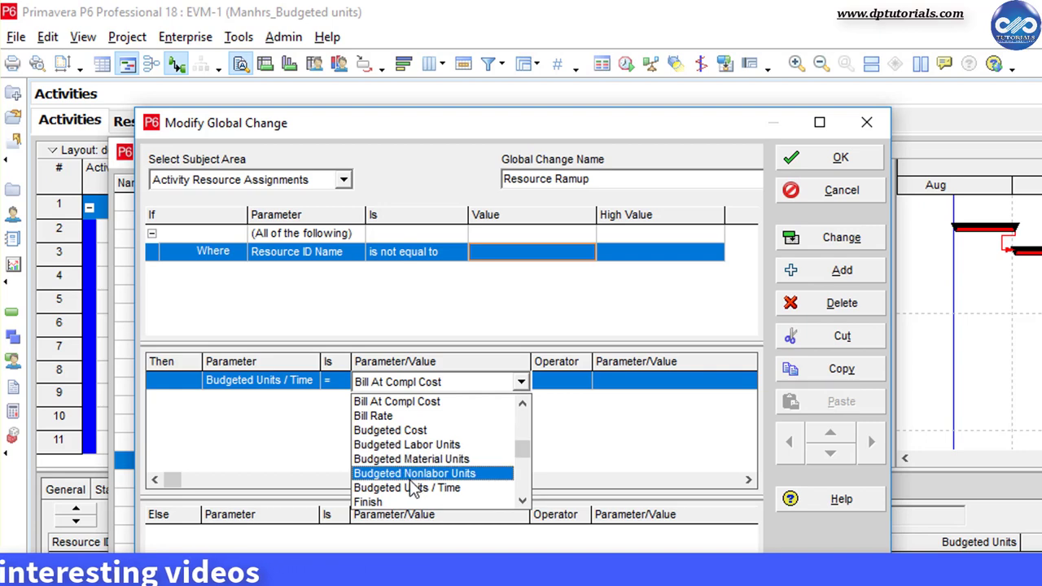
{"action": "left_click", "coordinate": [416, 488]}
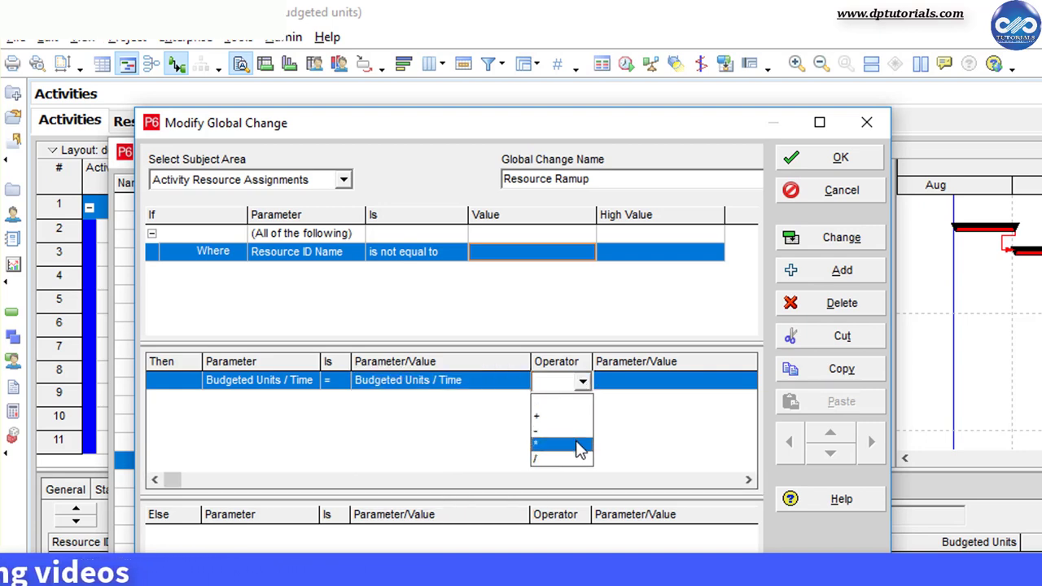
{"action": "left_click", "coordinate": [577, 445]}
{"action": "left_click", "coordinate": [651, 395]}
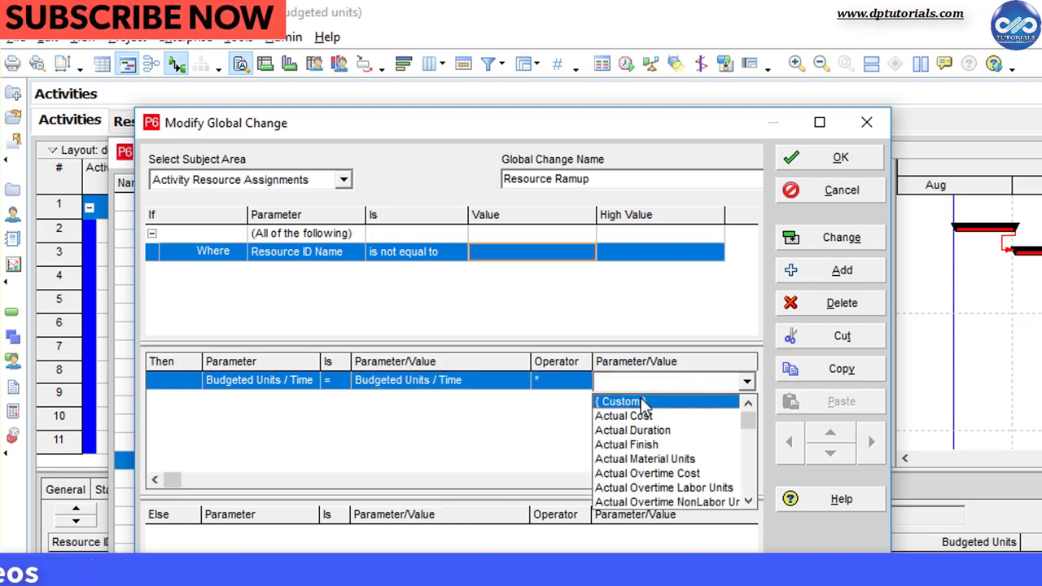
{"action": "left_click", "coordinate": [644, 402]}
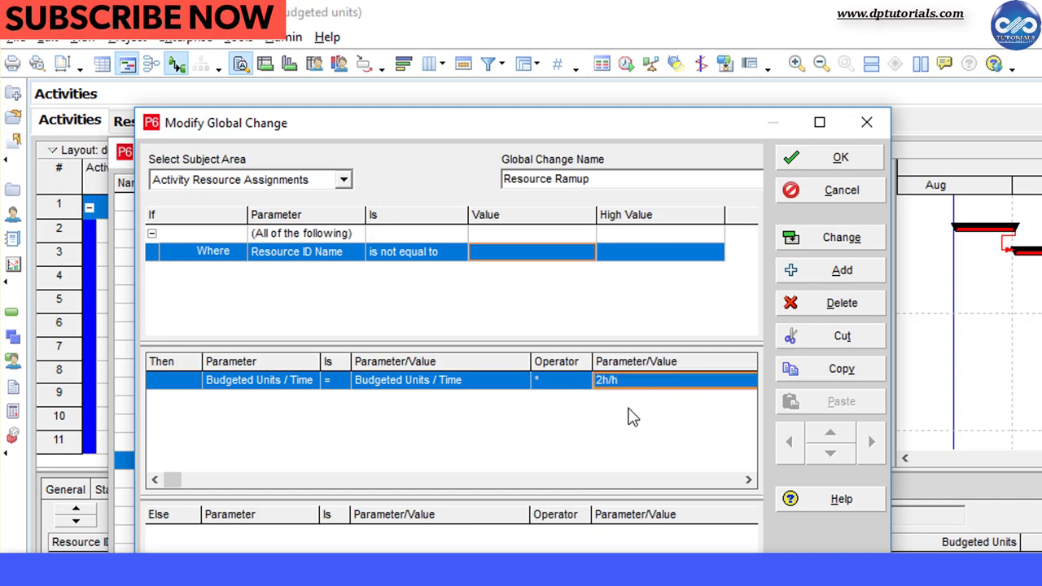
Run Resource Ramup, review the Global Change Report, and commit without saving a log file
{"action": "left_click", "coordinate": [878, 244]}
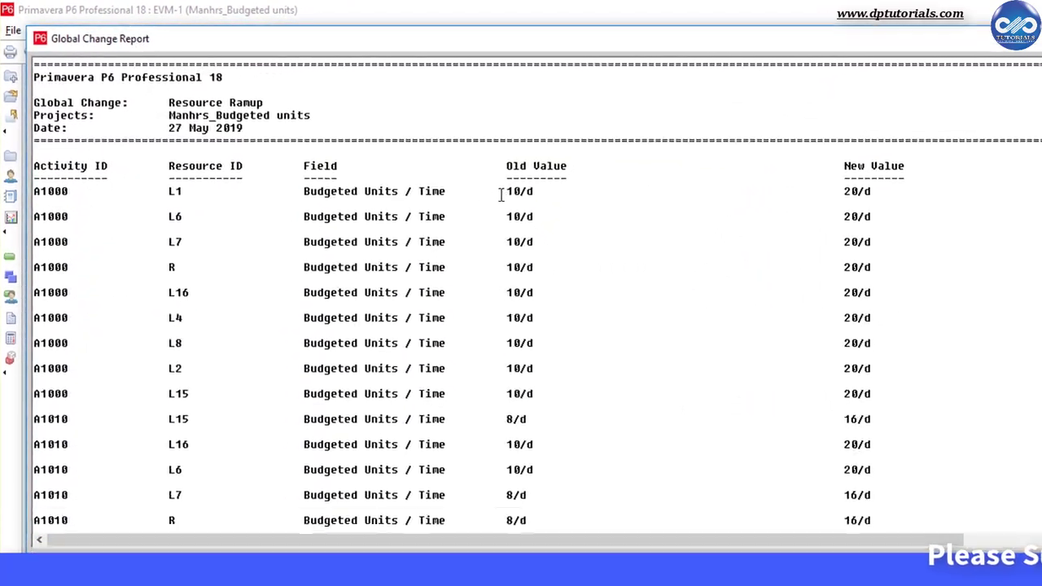
{"action": "scroll", "coordinate": [500, 366], "scroll_direction": "down", "scroll_amount": 5}
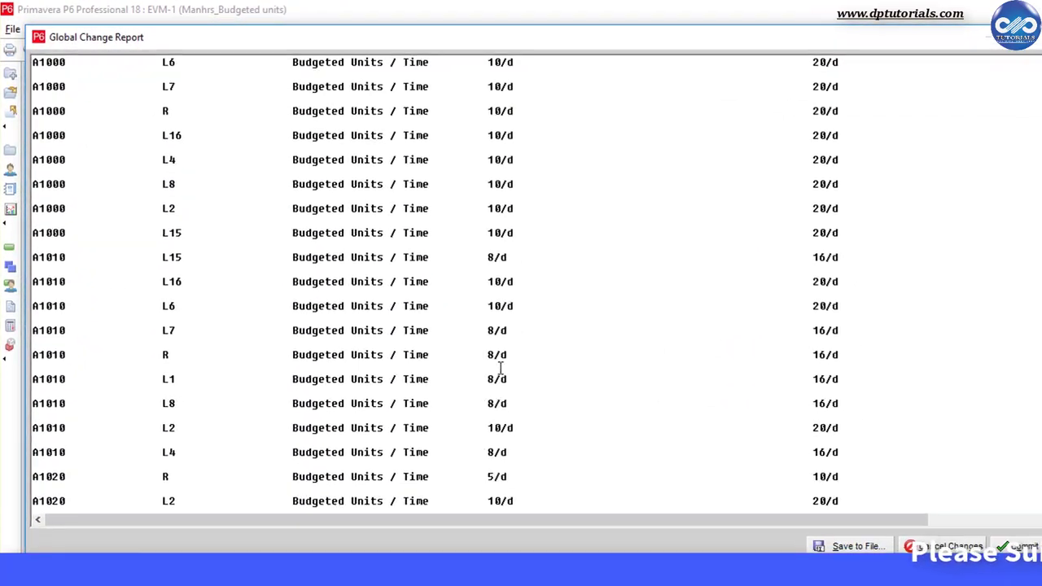
{"action": "scroll", "coordinate": [492, 356], "scroll_direction": "down", "scroll_amount": 15}
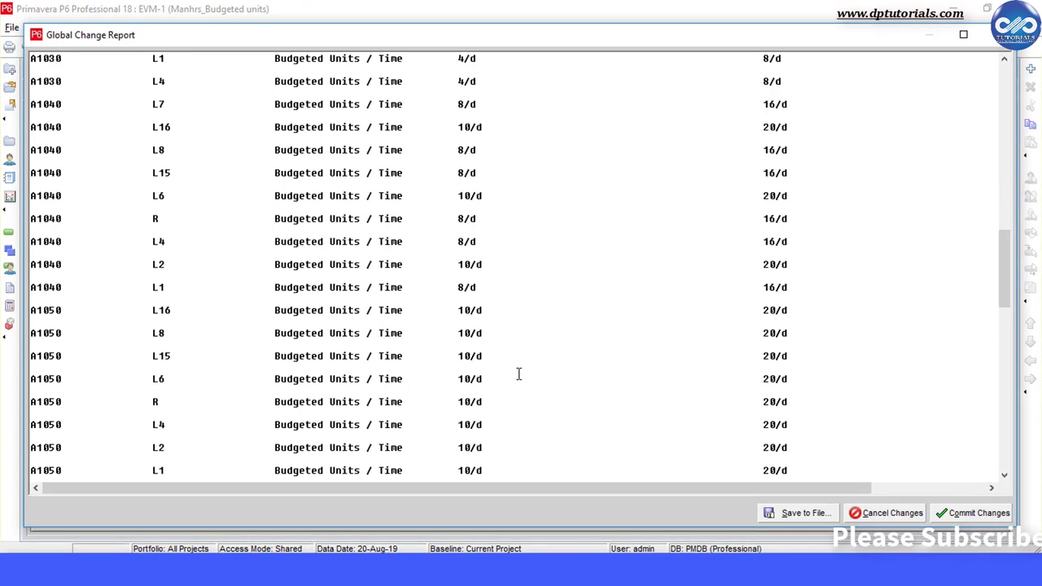
{"action": "scroll", "coordinate": [520, 375], "scroll_direction": "down", "scroll_amount": 7}
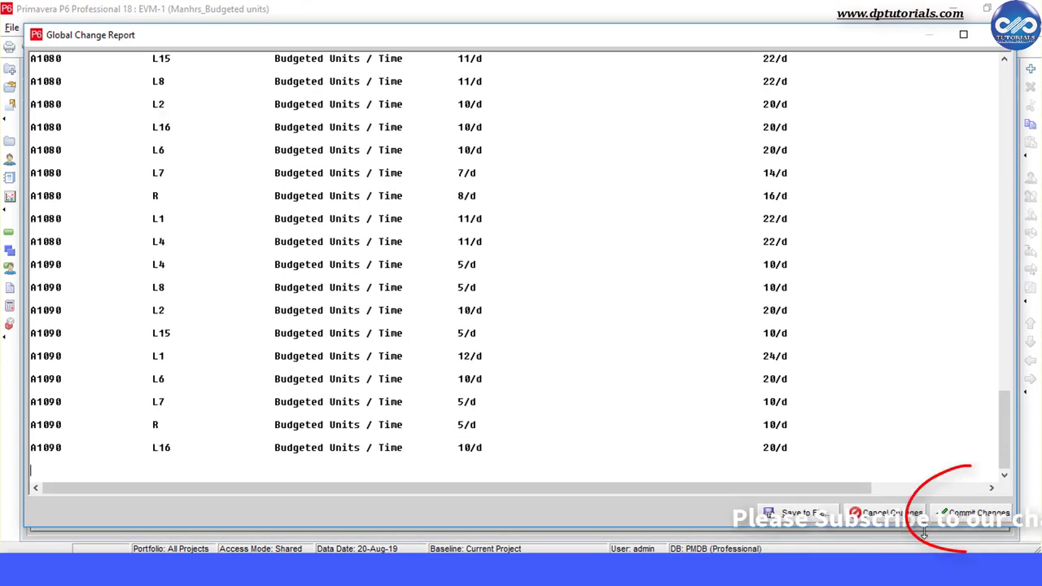
{"action": "left_click", "coordinate": [949, 518]}
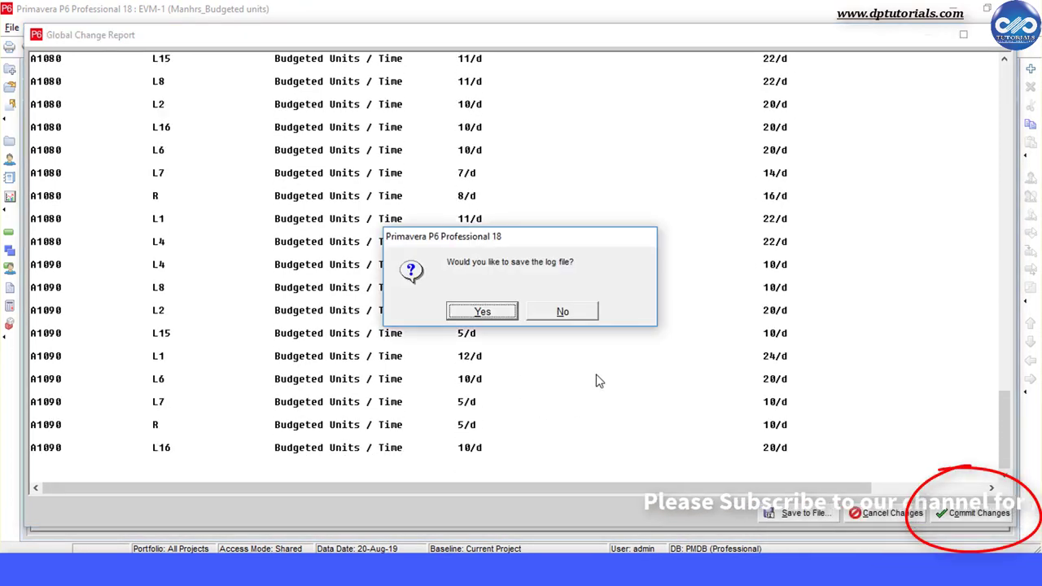
{"action": "left_click", "coordinate": [564, 313]}
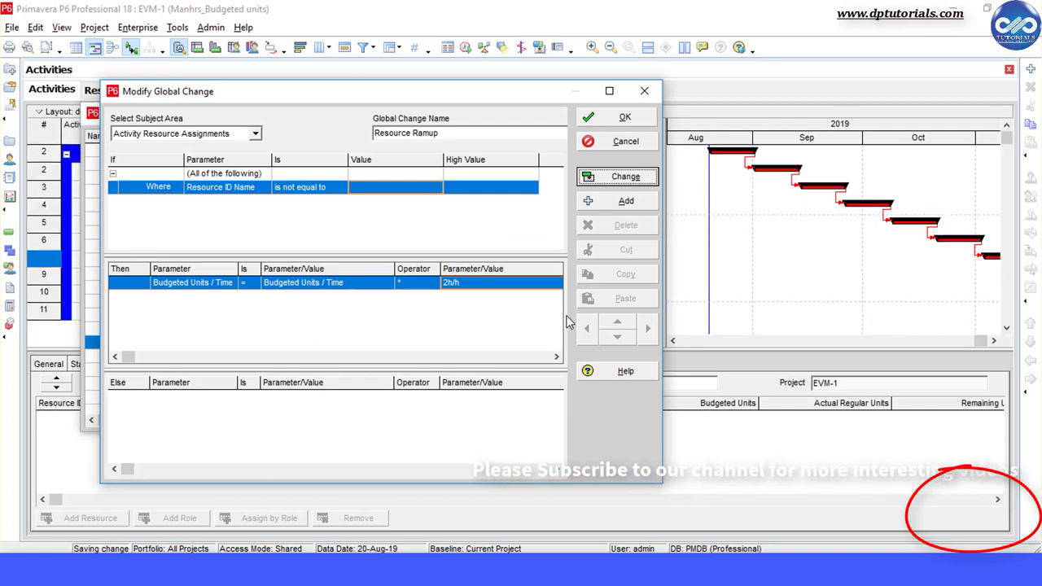
Close both global change windows and check the new 15000 budgeted labor units total
{"action": "left_click", "coordinate": [626, 119]}
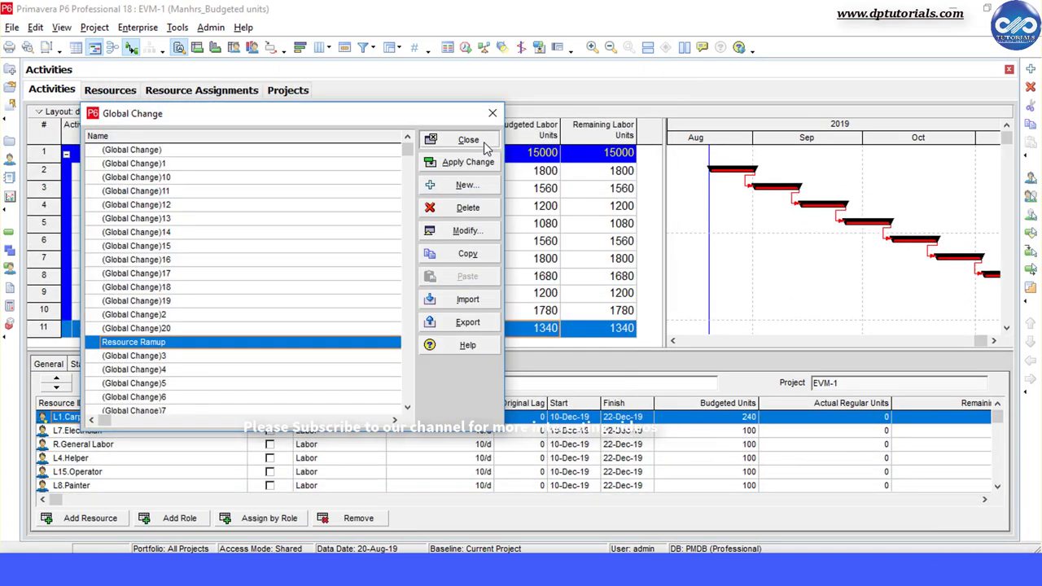
{"action": "left_click", "coordinate": [485, 147]}
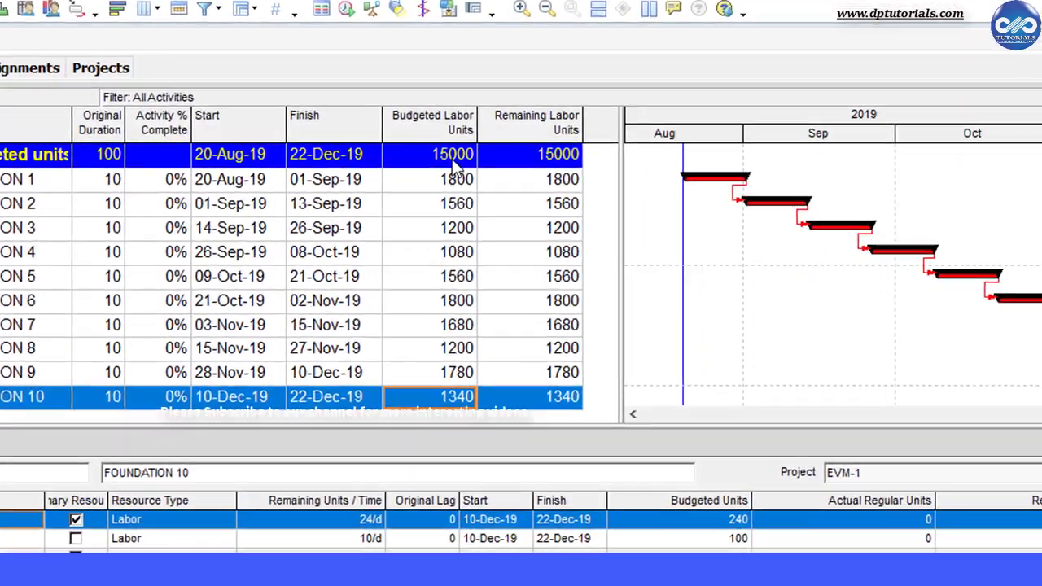
{"action": "left_click", "coordinate": [456, 177]}
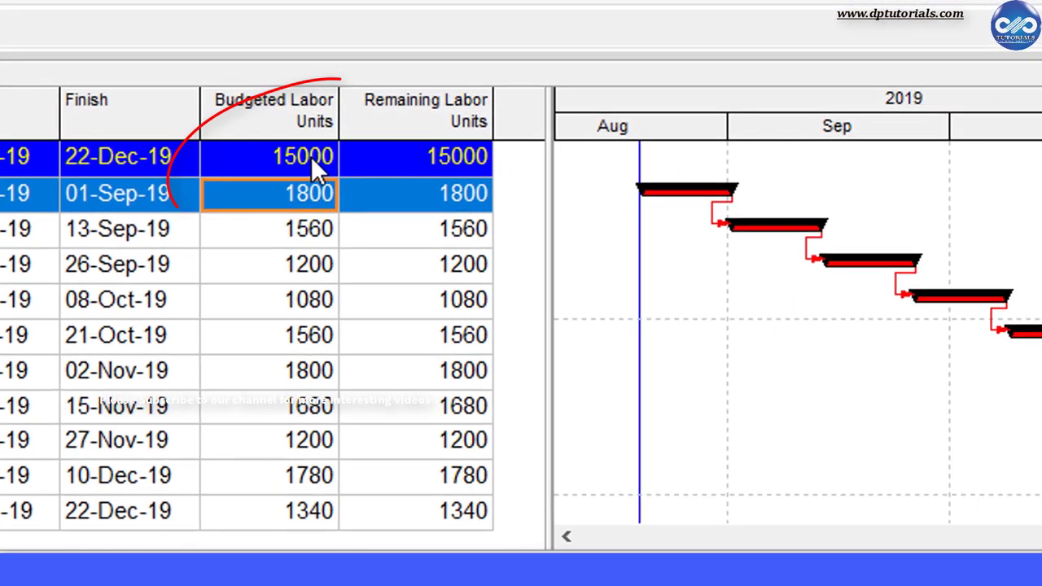
{"action": "left_click", "coordinate": [311, 160]}
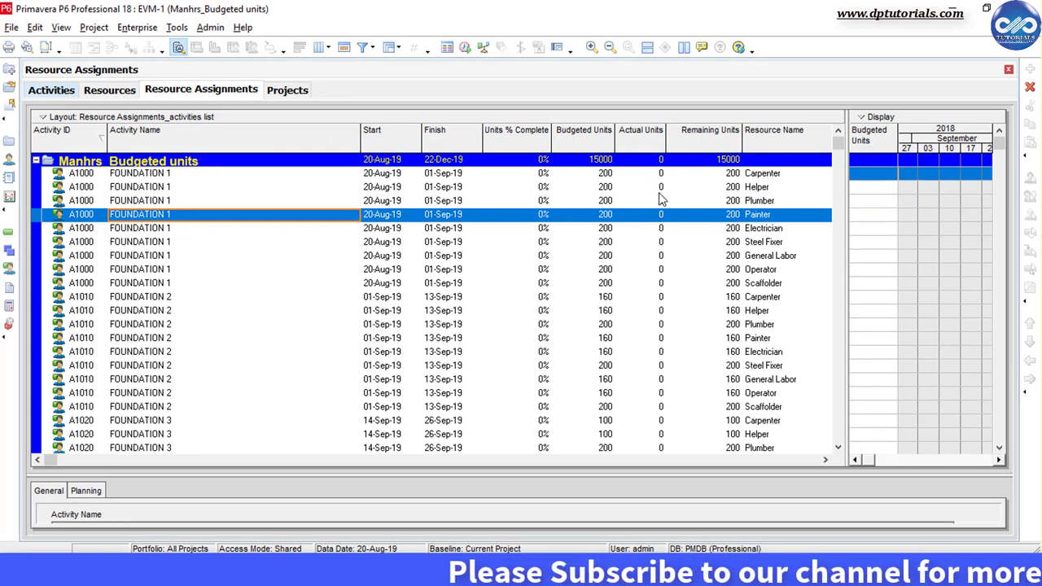
Check two assignments' doubled units, then return to the Activities view
{"action": "left_click", "coordinate": [648, 187]}
{"action": "left_click", "coordinate": [646, 229]}
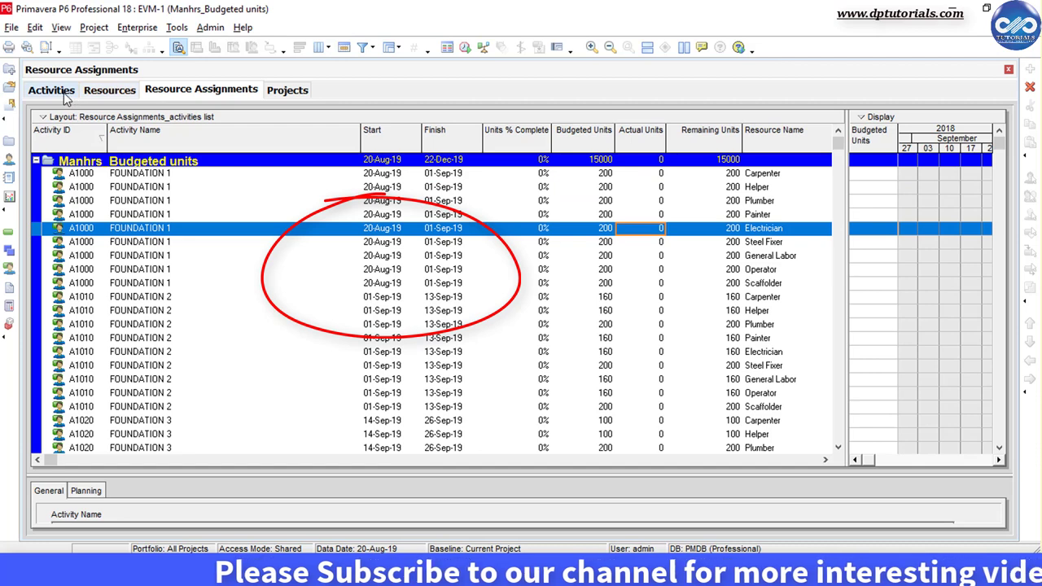
{"action": "left_click", "coordinate": [63, 91]}
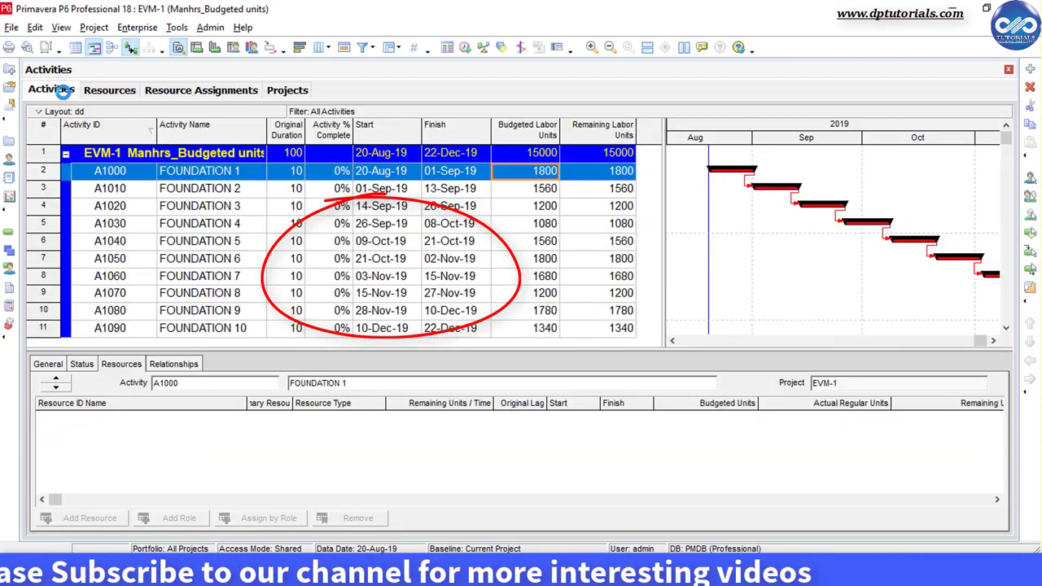